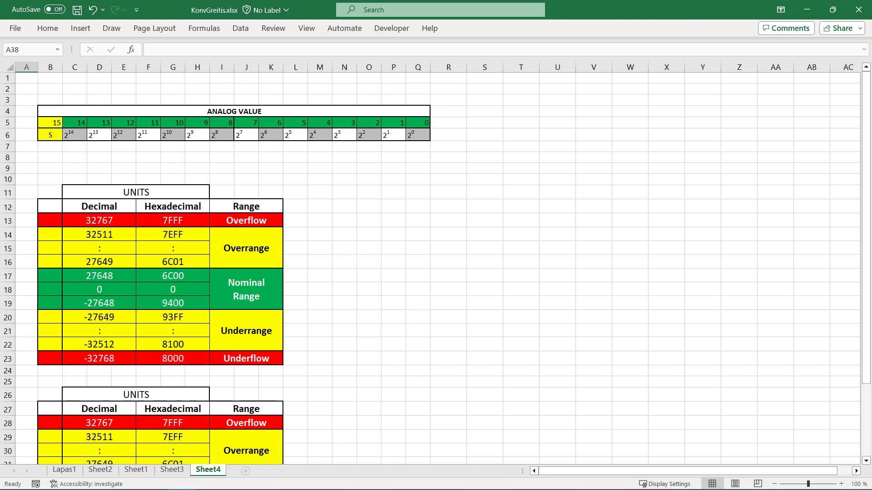
Bracket the bit table in red ink, marking the sign bit S and VALUE.
mouse_move(37, 83)
mouse_down()
mouse_move(35, 102)
mouse_move(63, 116)
mouse_up()
drag(51, 84, 43, 99)
drag(429, 97, 428, 120)
drag(152, 84, 162, 98)
mouse_move(173, 83)
mouse_down()
mouse_move(180, 99)
mouse_move(227, 99)
mouse_up()
mouse_move(236, 86)
mouse_down()
mouse_move(252, 100)
mouse_move(249, 93)
mouse_up()
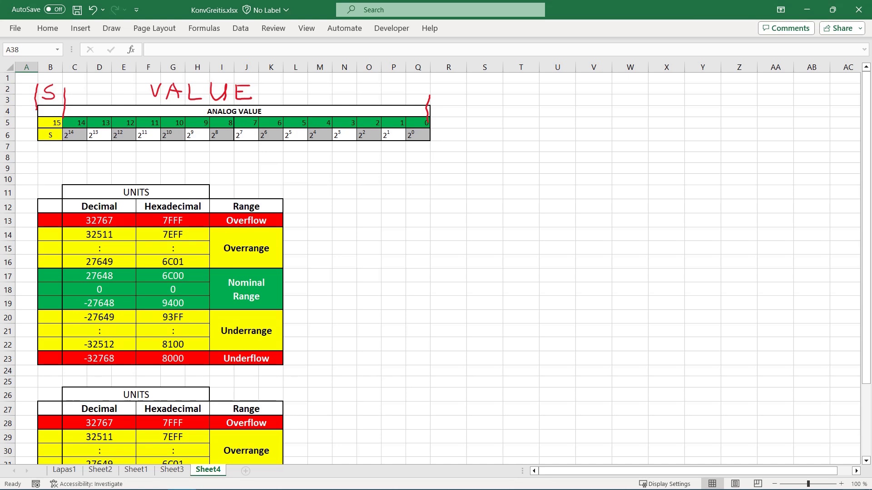
Handwrite 2^15 = 32768 inc and 1 inc ≈ 100%/32768 inc ≈ 0,003% beside the table.
mouse_move(470, 116)
mouse_down()
mouse_move(479, 127)
mouse_move(494, 107)
mouse_move(531, 124)
mouse_move(630, 128)
mouse_up()
mouse_move(469, 151)
mouse_down()
mouse_move(471, 165)
mouse_move(526, 154)
mouse_move(562, 162)
mouse_up()
drag(568, 151, 584, 164)
mouse_move(587, 151)
mouse_down()
mouse_move(591, 170)
mouse_move(633, 164)
mouse_up()
mouse_move(640, 150)
mouse_down()
mouse_move(644, 163)
mouse_move(658, 151)
mouse_up()
mouse_move(668, 151)
mouse_down()
mouse_move(672, 165)
mouse_move(732, 155)
mouse_up()
drag(715, 163, 751, 166)
drag(758, 164, 756, 168)
mouse_move(765, 153)
mouse_down()
mouse_move(767, 167)
mouse_move(779, 164)
mouse_up()
mouse_move(787, 154)
mouse_down()
mouse_move(789, 165)
mouse_move(808, 151)
mouse_up()
drag(805, 151, 799, 166)
drag(802, 162, 804, 168)
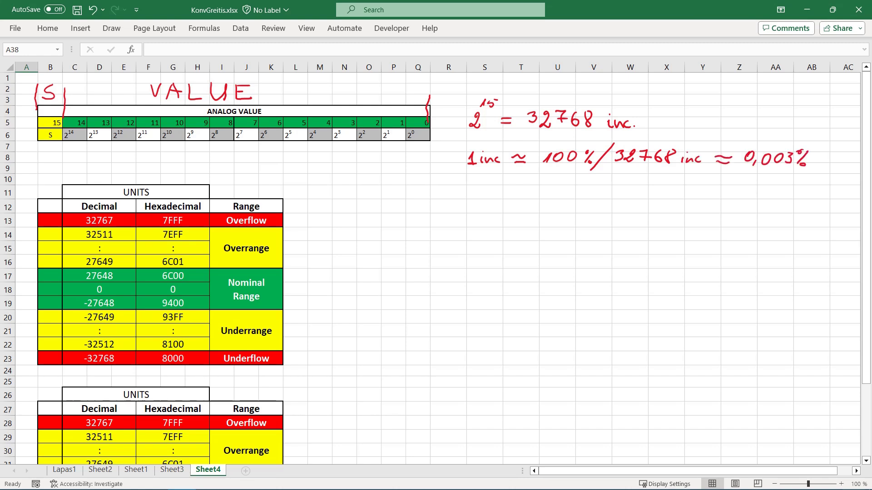
Draw black vertical and horizontal chart axes with arrowheads.
click(417, 382)
drag(469, 196, 467, 429)
mouse_move(402, 319)
mouse_down()
mouse_move(827, 317)
mouse_move(817, 324)
mouse_up()
drag(463, 204, 468, 191)
drag(469, 191, 475, 205)
Draw green upper and lower nominal lines, each labelled NOMINAL.
click(111, 28)
click(108, 68)
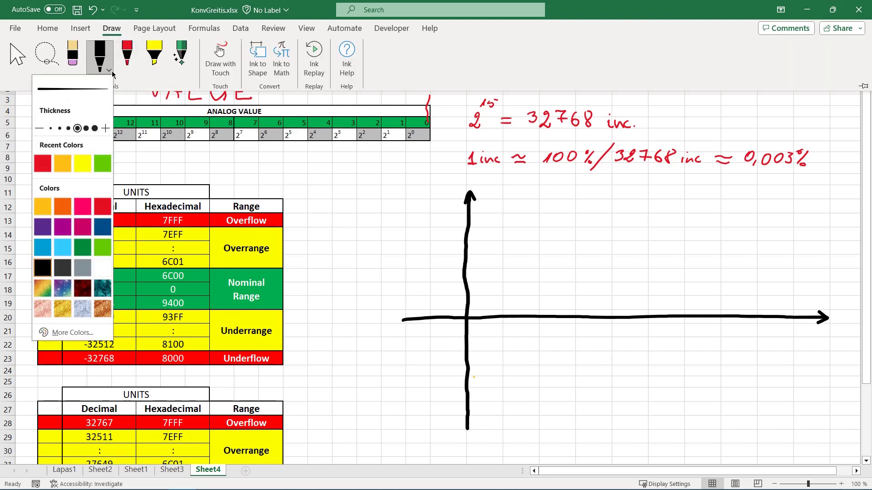
click(103, 163)
drag(466, 267, 798, 267)
drag(467, 363, 796, 367)
mouse_move(531, 283)
mouse_down()
mouse_move(550, 299)
mouse_move(678, 304)
mouse_up()
mouse_move(528, 340)
mouse_down()
mouse_move(565, 355)
mouse_move(681, 356)
mouse_up()
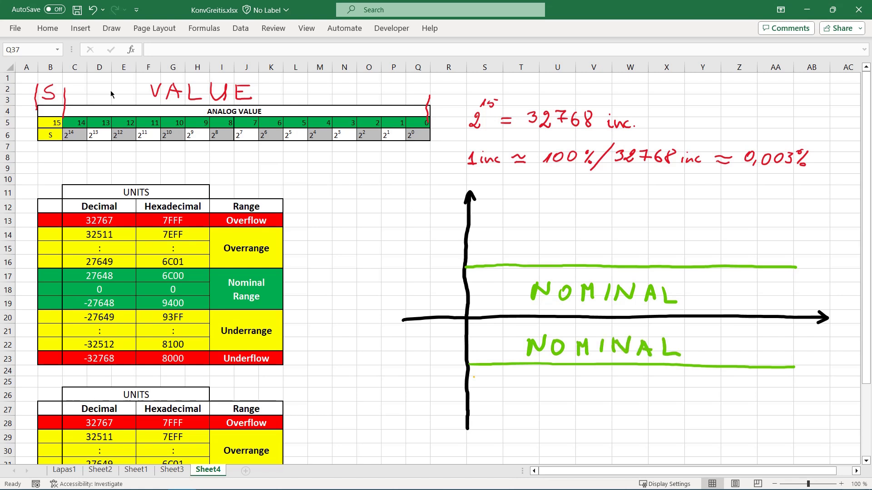
Add orange overrange and underrange lines labelled OVERRANGE and UNDERRANGE.
click(112, 28)
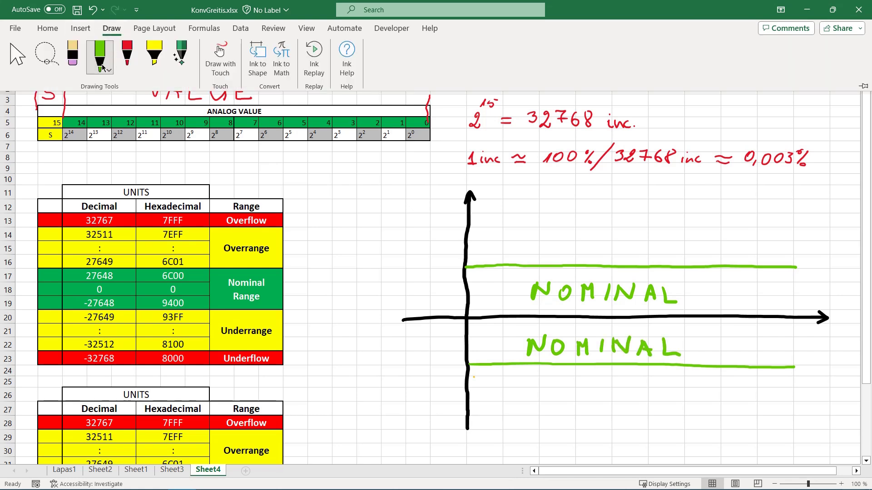
click(108, 68)
click(77, 160)
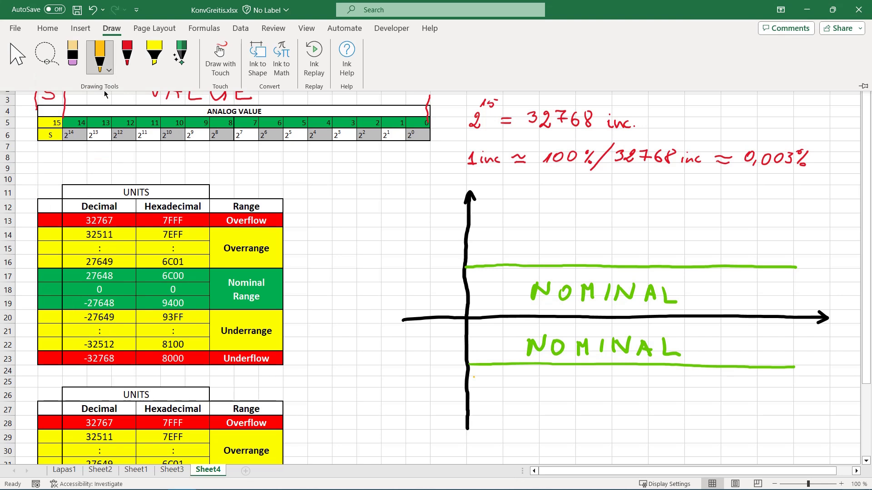
drag(467, 240, 793, 240)
mouse_move(533, 247)
mouse_down()
mouse_move(545, 259)
mouse_move(605, 260)
mouse_up()
mouse_move(615, 245)
mouse_down()
mouse_move(616, 261)
mouse_move(668, 245)
mouse_move(708, 264)
mouse_up()
drag(467, 394, 796, 393)
mouse_move(527, 373)
mouse_down()
mouse_move(539, 387)
mouse_move(564, 373)
mouse_move(570, 389)
mouse_move(643, 388)
mouse_up()
mouse_move(650, 388)
mouse_down()
mouse_move(666, 373)
mouse_move(661, 382)
mouse_up()
mouse_move(668, 389)
mouse_down()
mouse_move(681, 373)
mouse_move(680, 388)
mouse_move(723, 389)
mouse_up()
drag(714, 382, 722, 381)
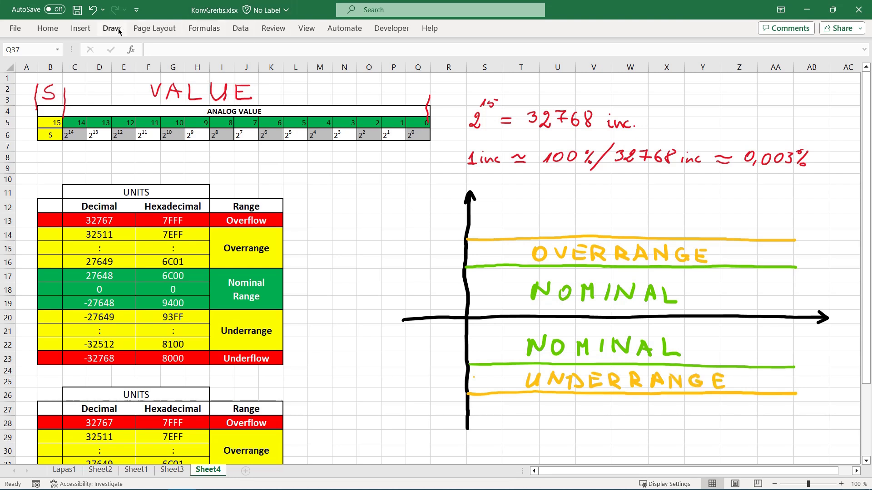
Add red top and bottom limit lines labelled OVERFLOW and UNDERFL.
click(111, 28)
click(109, 70)
drag(467, 220, 796, 220)
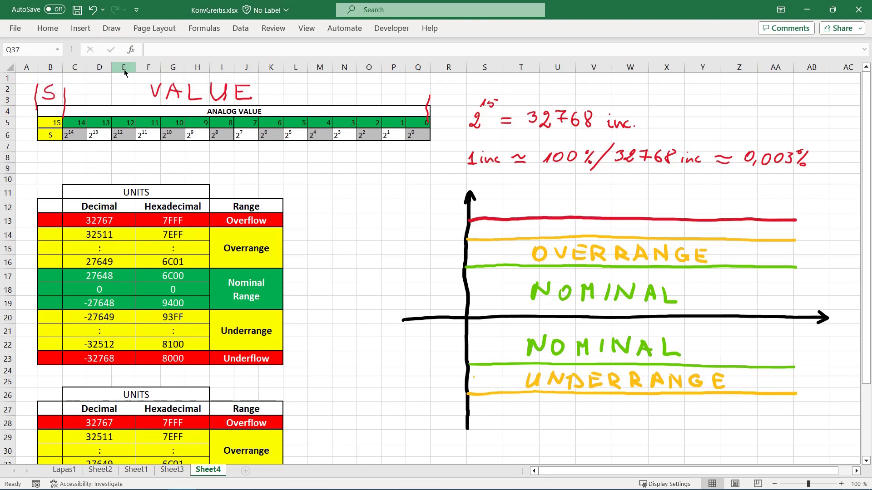
drag(549, 225, 685, 235)
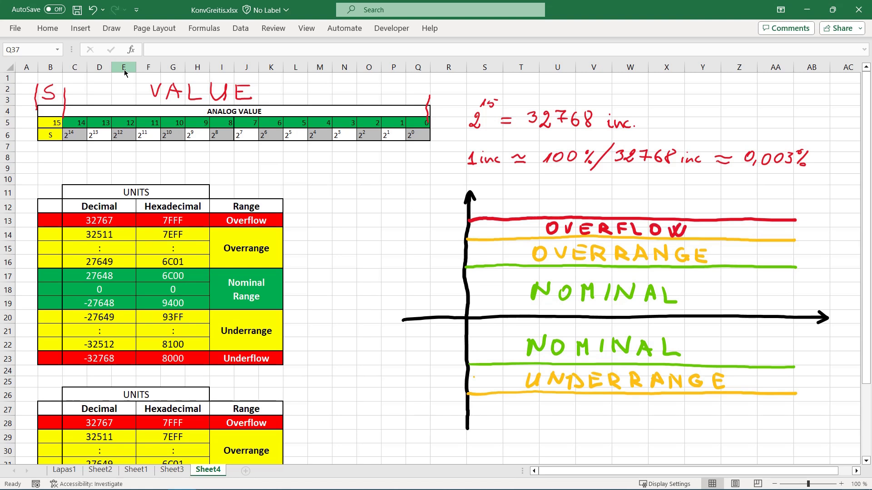
drag(469, 421, 793, 421)
drag(518, 400, 531, 414)
mouse_move(542, 412)
mouse_down()
mouse_move(553, 402)
mouse_move(580, 413)
mouse_move(708, 414)
mouse_up()
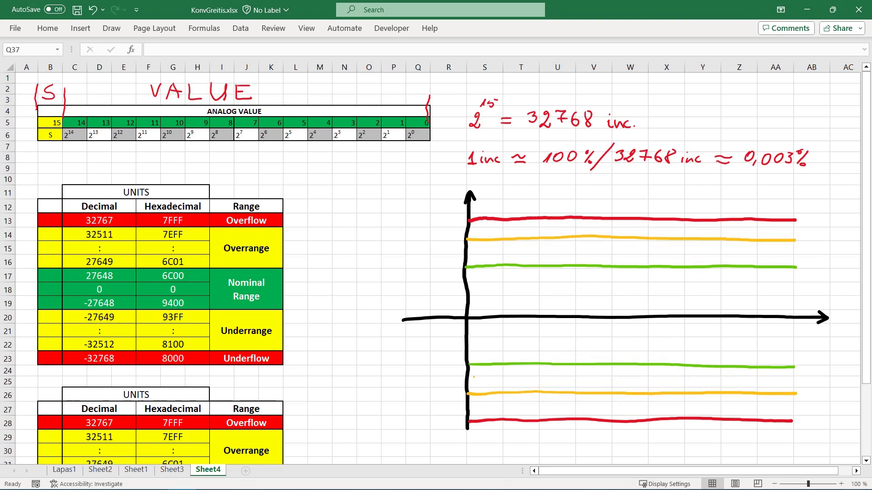
Draw a black SP line, a dark blue curve settling on it, and an arrow labelled NO ERROR.
drag(470, 274, 823, 281)
click(111, 28)
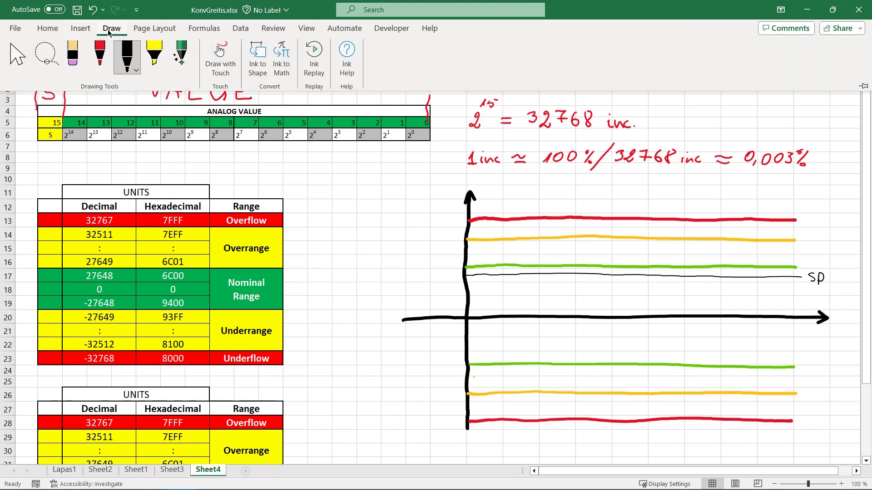
click(108, 69)
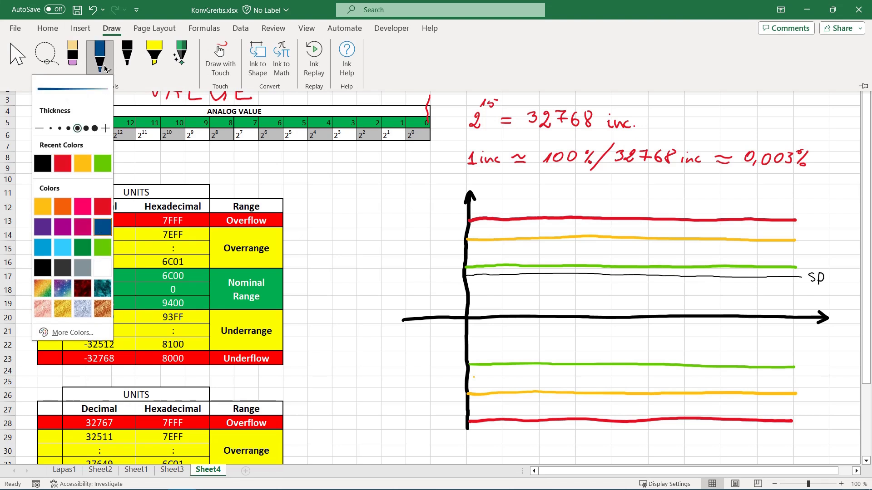
click(102, 228)
mouse_move(469, 315)
mouse_down()
mouse_move(491, 261)
mouse_move(514, 260)
mouse_move(549, 275)
mouse_move(795, 276)
mouse_up()
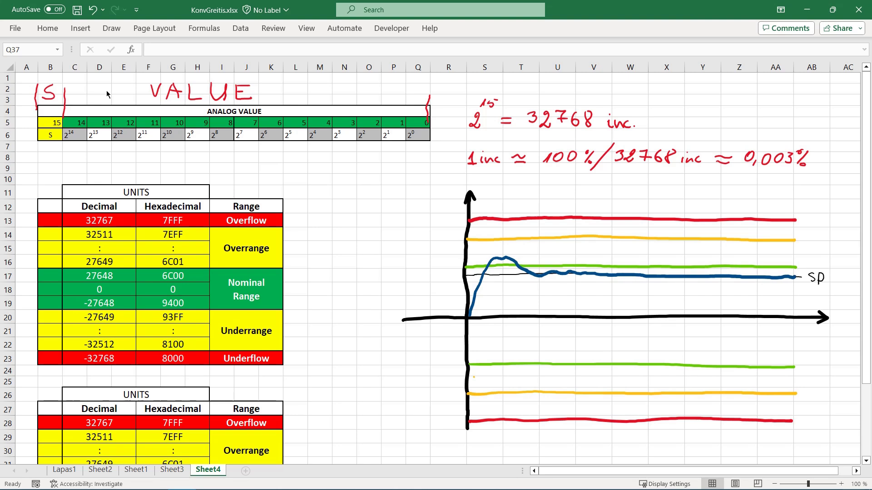
drag(544, 195, 511, 248)
mouse_move(548, 197)
mouse_down()
mouse_move(561, 183)
mouse_move(574, 196)
mouse_move(683, 198)
mouse_up()
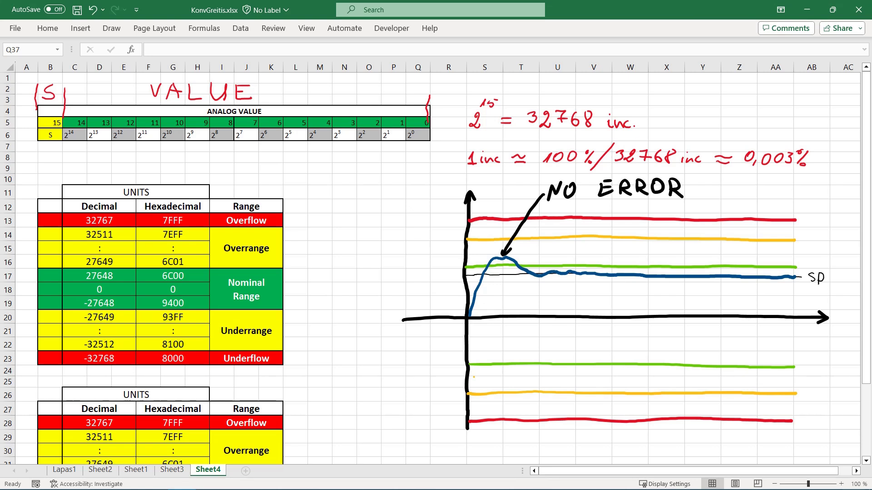
scroll(437, 273, right, 5)
drag(450, 198, 454, 429)
drag(431, 316, 849, 319)
Add arrowheads and green and orange upper and lower limit lines to the second chart.
drag(443, 209, 458, 209)
click(112, 28)
click(102, 52)
drag(454, 267, 850, 271)
drag(451, 366, 852, 365)
click(111, 27)
click(102, 53)
drag(454, 242, 851, 243)
drag(456, 395, 851, 393)
Draw red upper and lower limit lines and a black SP line on the second chart.
click(111, 28)
click(72, 54)
click(112, 28)
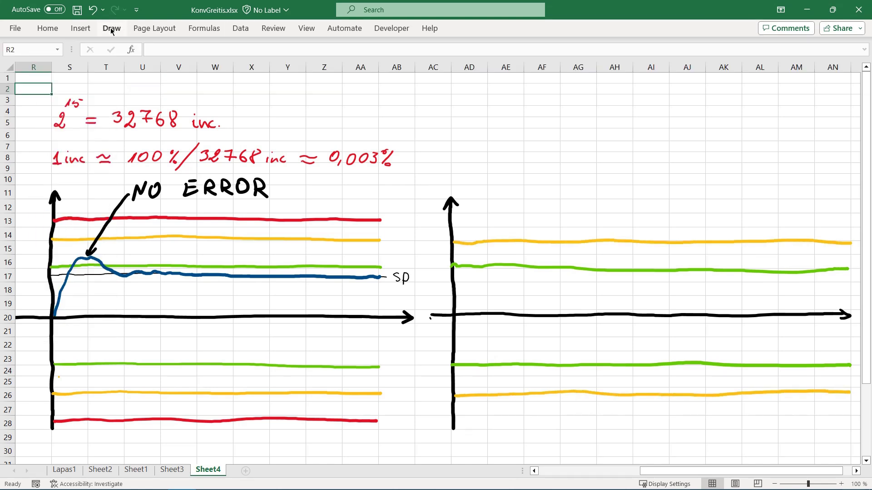
drag(451, 220, 851, 223)
drag(452, 418, 851, 419)
click(111, 28)
drag(454, 278, 857, 285)
Draw a dark blue curve rising past the bands and running along the red line.
click(112, 28)
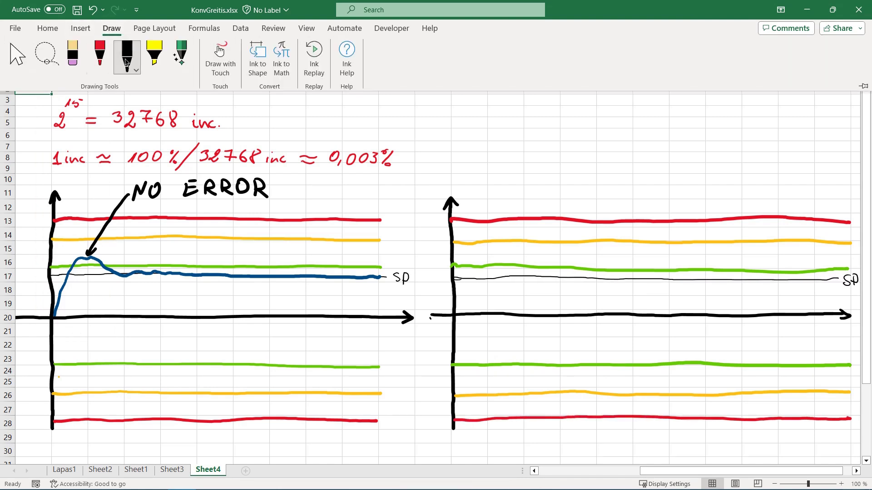
click(108, 70)
click(94, 77)
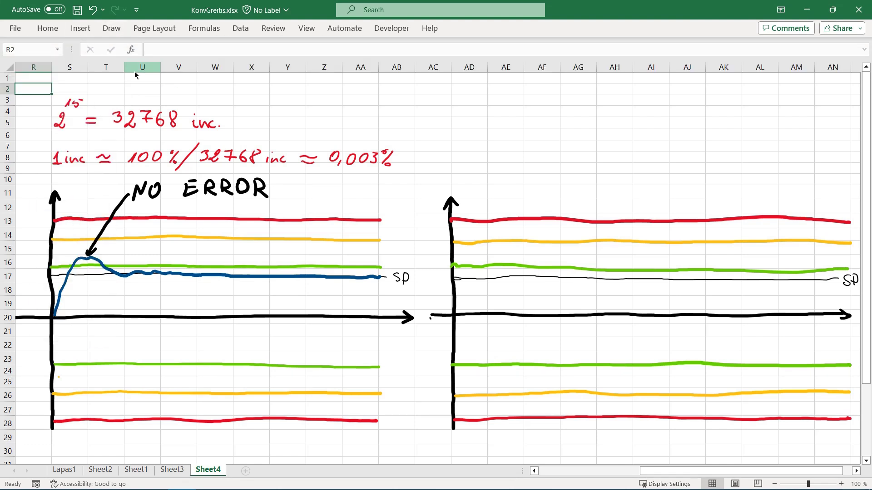
drag(464, 286, 498, 244)
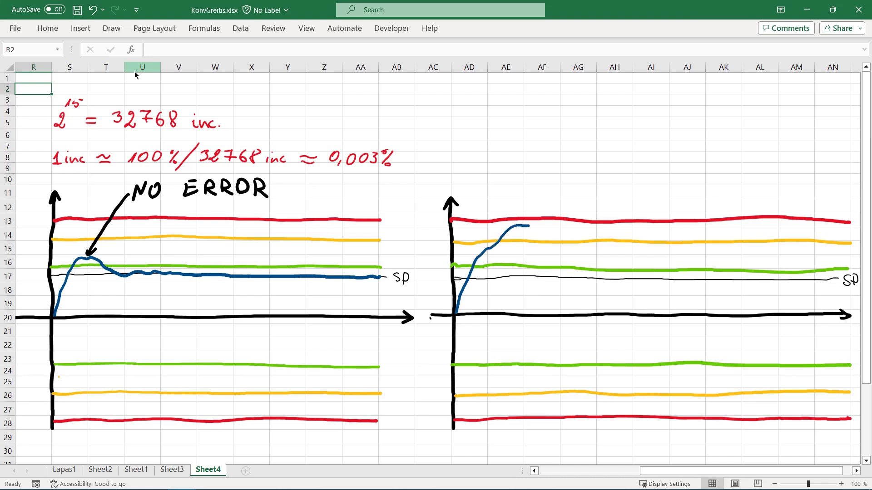
drag(532, 226, 553, 225)
In black ink, draw an arrow to the curve and write OVERFLOW ERROR above it.
click(111, 28)
click(109, 70)
click(42, 268)
click(109, 71)
drag(557, 156, 528, 221)
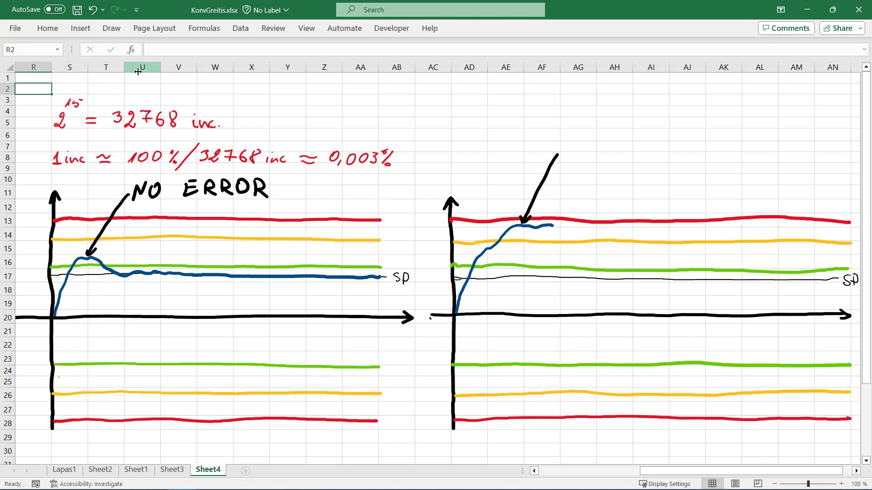
mouse_move(572, 154)
mouse_down()
mouse_move(594, 168)
mouse_move(708, 166)
mouse_up()
drag(576, 186, 591, 198)
mouse_move(599, 181)
mouse_down()
mouse_move(614, 198)
mouse_move(649, 195)
mouse_up()
drag(655, 180, 670, 199)
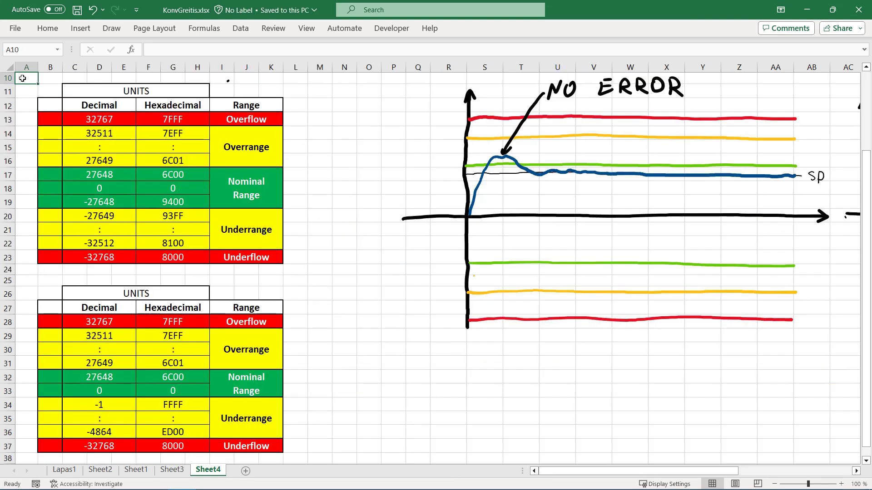
Handwrite Bipolar beside the first units table.
mouse_move(229, 80)
mouse_down()
mouse_move(231, 93)
mouse_move(257, 97)
mouse_up()
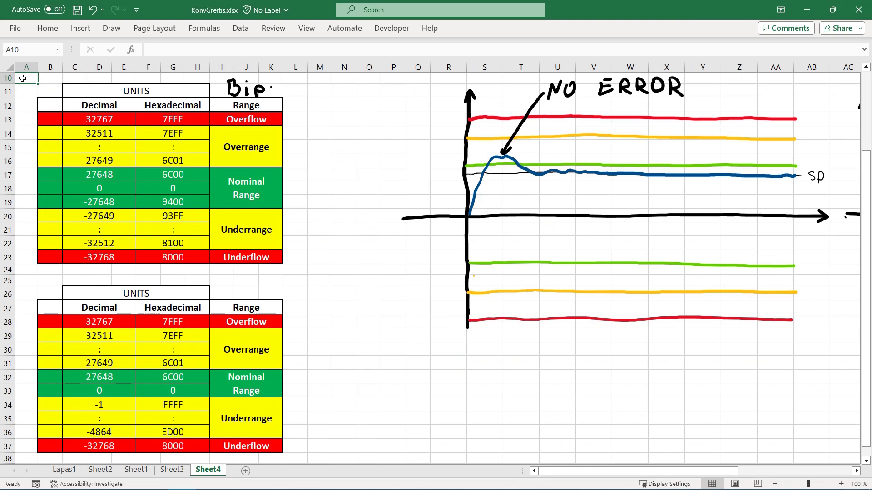
drag(272, 87, 284, 93)
drag(295, 87, 311, 96)
Handwrite Unipolar beside the second table and draw a new chart's horizontal axis.
drag(224, 281, 249, 292)
mouse_move(252, 283)
mouse_down()
mouse_move(257, 296)
mouse_move(282, 292)
mouse_up()
drag(284, 283, 307, 292)
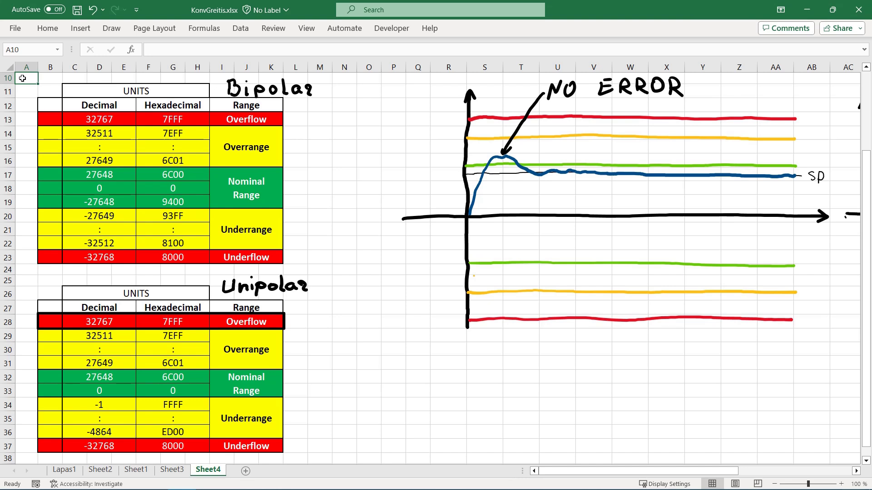
scroll(436, 245, down, 4)
drag(467, 195, 468, 408)
drag(426, 387, 848, 390)
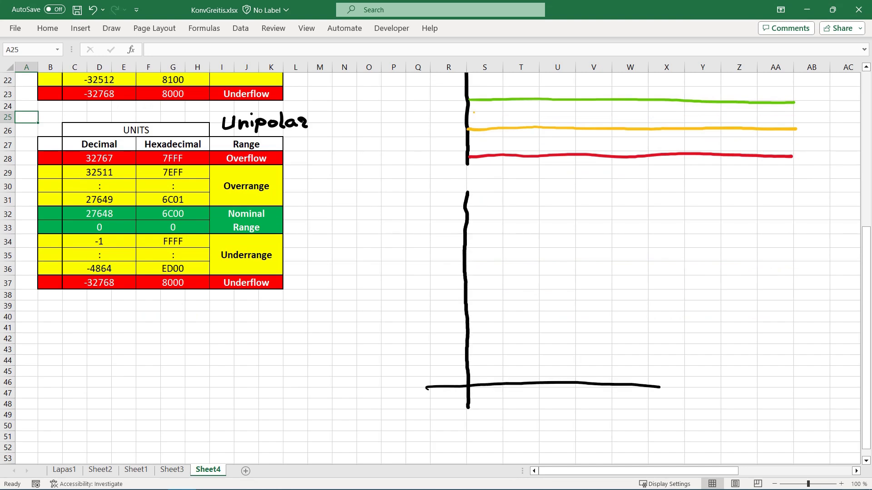
Add the vertical axis arrowhead and draw a green level line across the lower chart.
drag(460, 205, 475, 203)
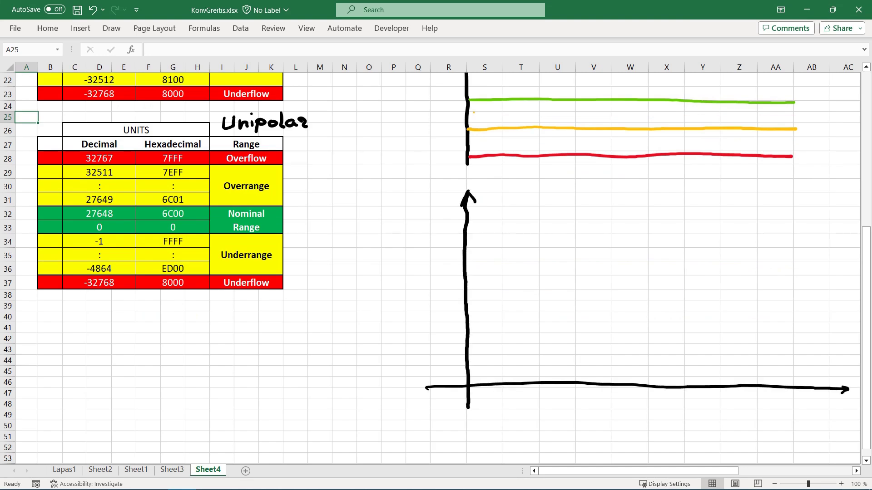
click(112, 28)
click(109, 68)
click(99, 269)
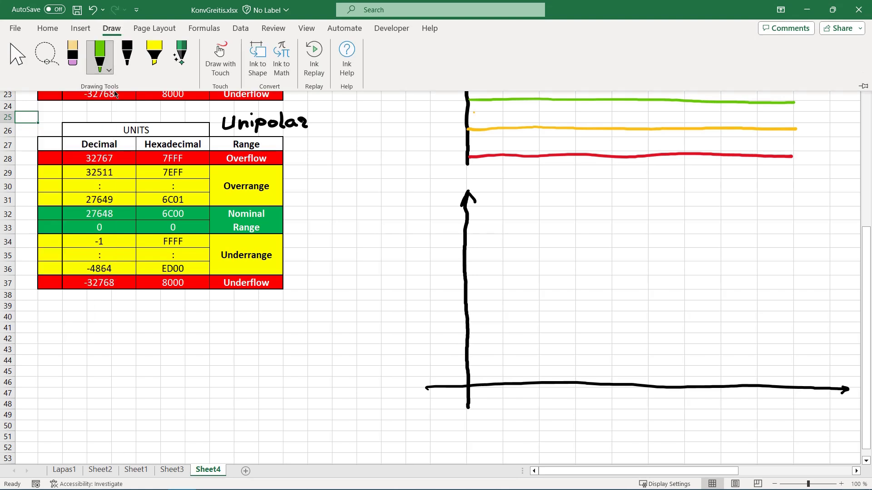
drag(468, 299, 837, 302)
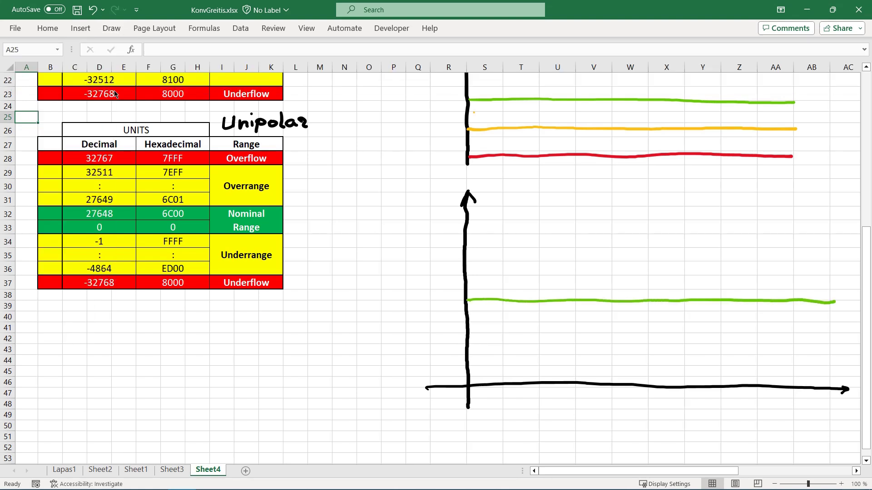
Draw an orange level line above the green one.
click(112, 28)
click(108, 68)
click(75, 165)
drag(466, 258, 836, 256)
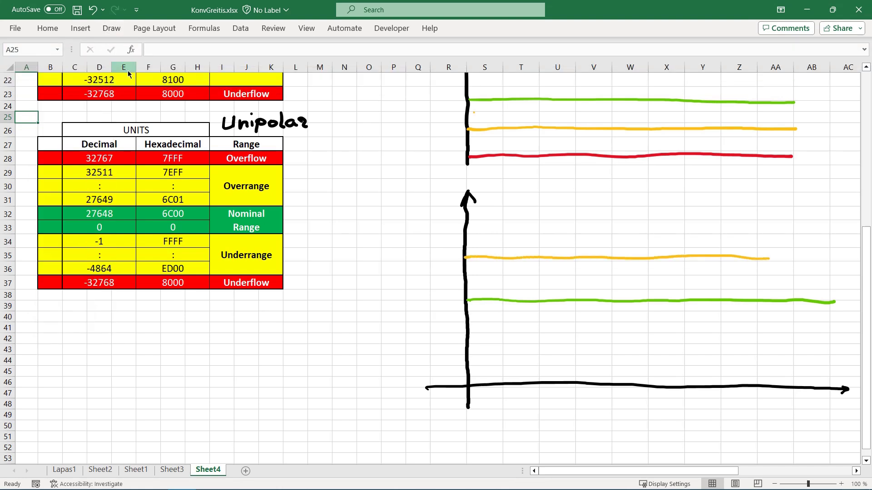
Draw a red level line above the orange one and set the pen to red for writing.
click(112, 28)
click(108, 69)
click(102, 207)
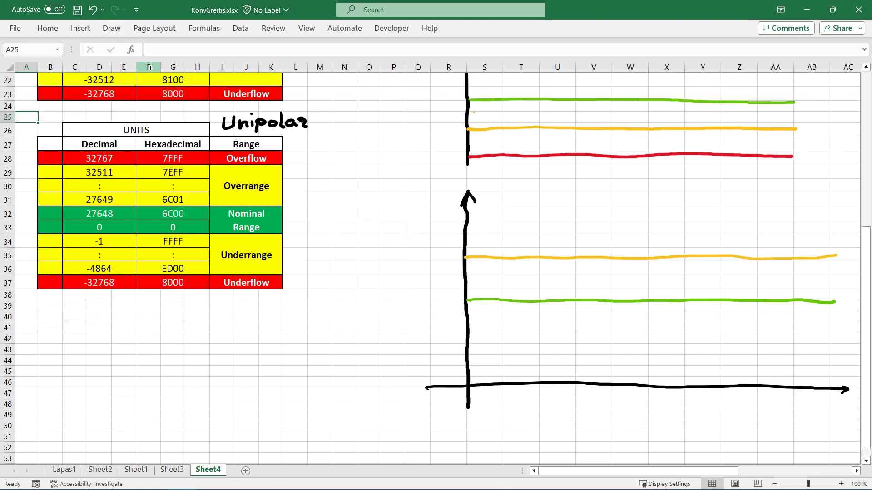
drag(466, 214, 832, 215)
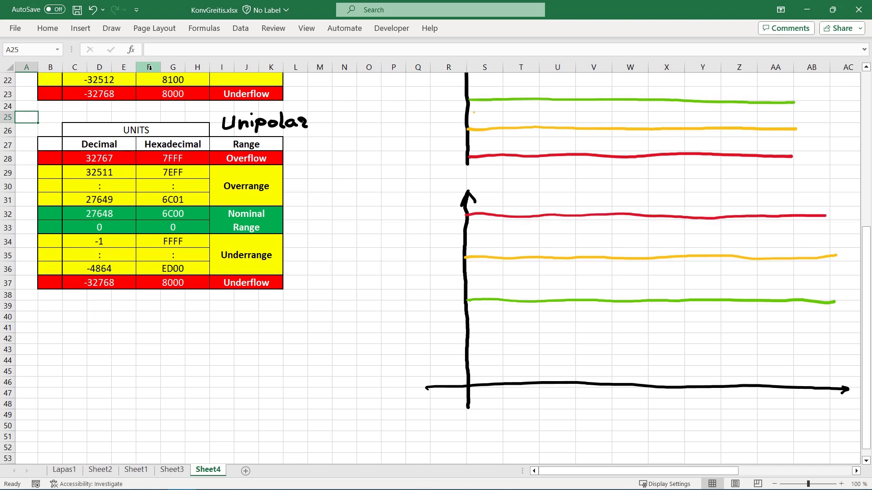
click(111, 28)
click(108, 68)
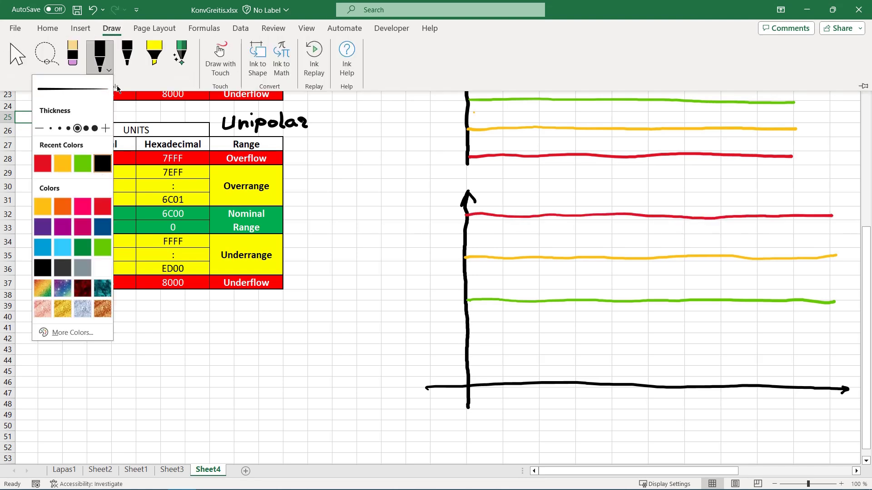
click(103, 167)
click(108, 68)
click(88, 129)
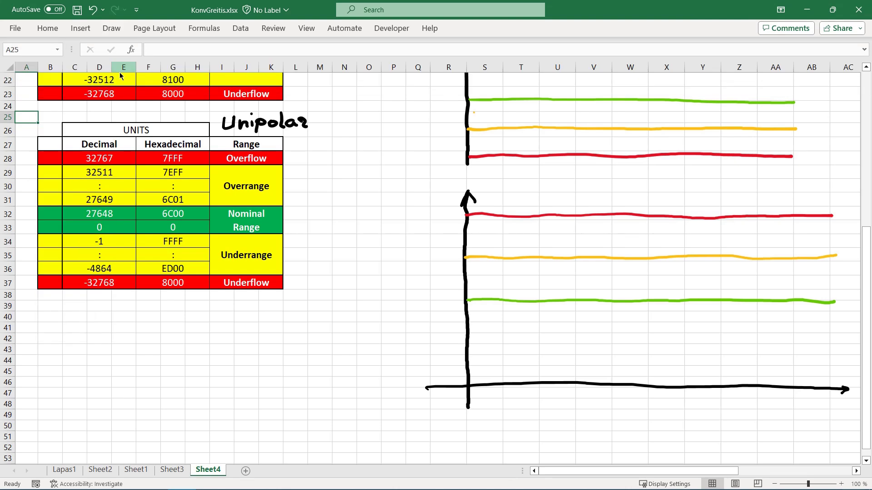
Handwrite 0 ÷ 10V and 1 step V = 10/27648 ≈ 0,3617mV in red.
drag(320, 149, 322, 172)
mouse_move(339, 160)
mouse_down()
mouse_move(363, 160)
mouse_move(372, 170)
mouse_up()
mouse_move(390, 147)
mouse_down()
mouse_move(391, 169)
mouse_move(414, 147)
mouse_up()
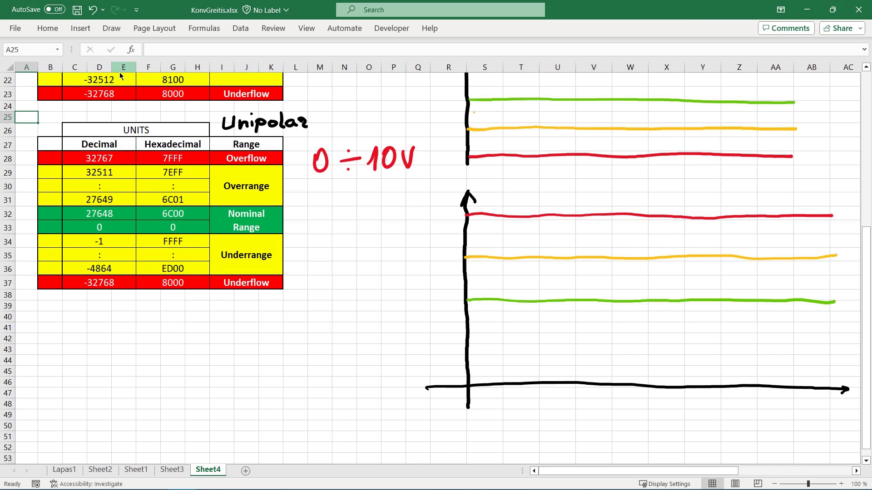
mouse_move(46, 314)
mouse_down()
mouse_move(55, 326)
mouse_move(109, 332)
mouse_move(128, 307)
mouse_move(153, 312)
mouse_up()
mouse_move(144, 318)
mouse_down()
mouse_move(187, 322)
mouse_move(200, 337)
mouse_move(243, 315)
mouse_move(267, 325)
mouse_move(299, 312)
mouse_move(331, 325)
mouse_move(397, 317)
mouse_up()
drag(395, 300, 406, 296)
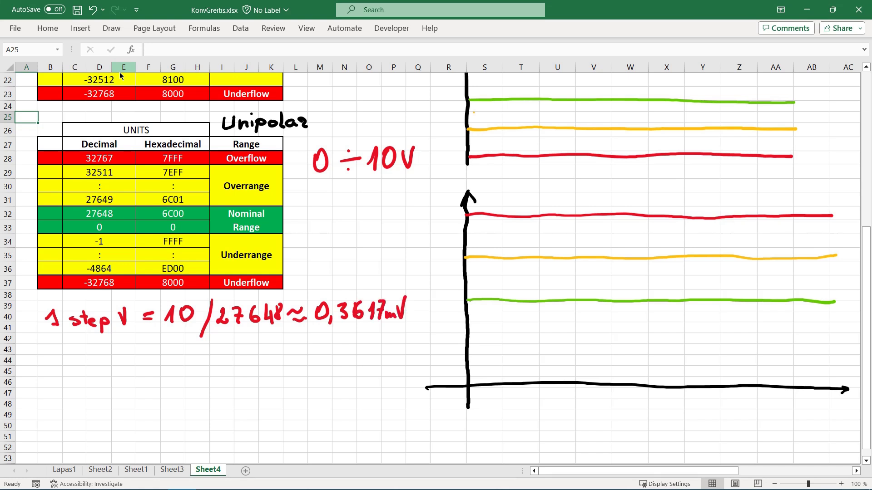
Circle 27648, draw an arrow from it to the table cell, and write 1 inc. = 0,3617 mV.
mouse_move(219, 300)
mouse_down()
mouse_move(262, 333)
mouse_move(276, 327)
mouse_up()
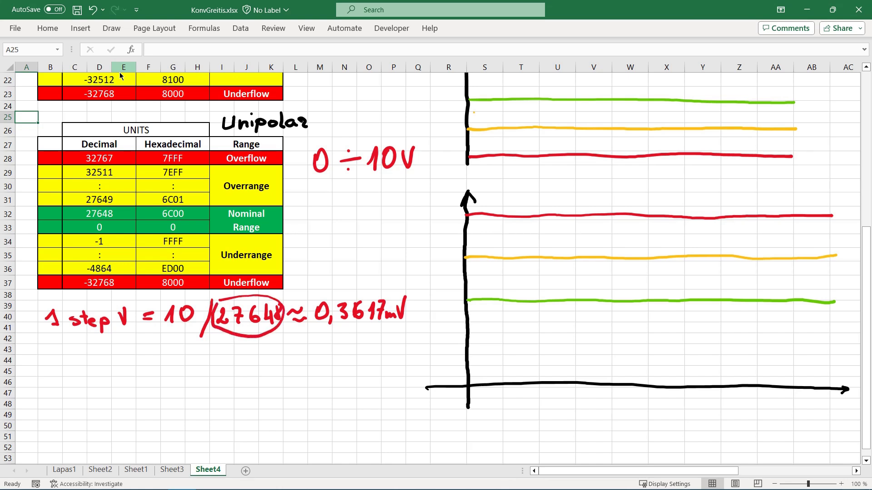
mouse_move(228, 298)
mouse_down()
mouse_move(153, 249)
mouse_move(130, 218)
mouse_up()
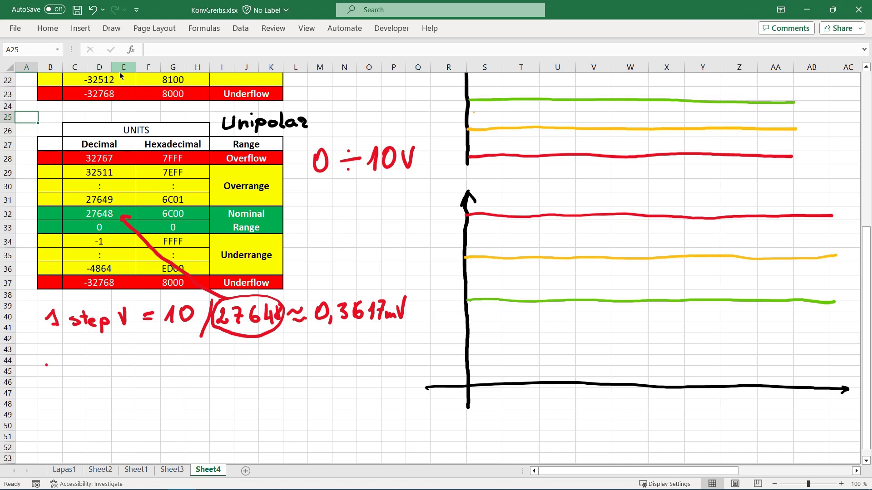
mouse_move(47, 354)
mouse_down()
mouse_move(54, 371)
mouse_move(128, 365)
mouse_move(144, 373)
mouse_move(151, 360)
mouse_up()
drag(158, 368, 261, 366)
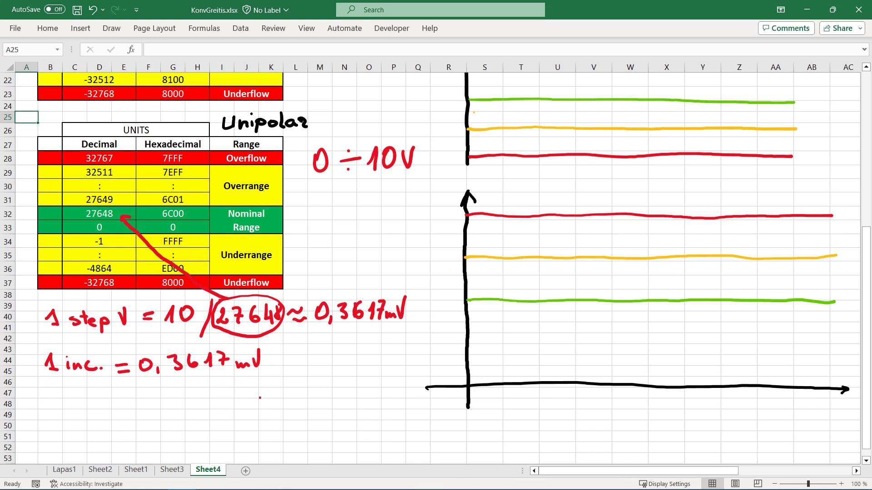
Handwrite the heading OVERRANGE in red below the table.
drag(53, 384, 55, 404)
mouse_move(64, 387)
mouse_down()
mouse_move(72, 403)
mouse_move(109, 401)
mouse_up()
drag(117, 383, 134, 402)
mouse_move(142, 400)
mouse_down()
mouse_move(183, 385)
mouse_move(208, 400)
mouse_move(236, 397)
mouse_up()
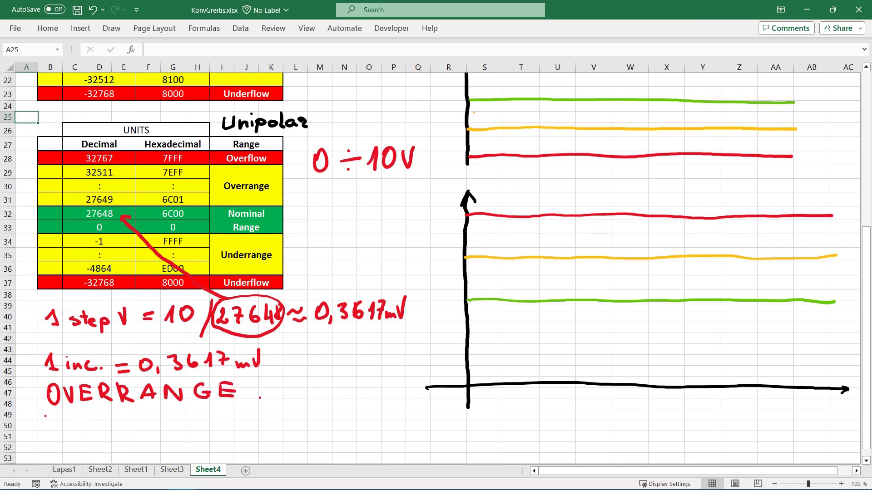
Write the calculation 27649 * 0.3617 = 10,0006 V under OVERRANGE.
drag(39, 414, 51, 428)
mouse_move(54, 413)
mouse_down()
mouse_move(57, 428)
mouse_move(143, 428)
mouse_up()
drag(153, 427, 179, 426)
drag(196, 413, 197, 426)
mouse_move(203, 411)
mouse_down()
mouse_move(207, 428)
mouse_move(235, 417)
mouse_up()
drag(220, 423, 267, 427)
mouse_move(280, 411)
mouse_down()
mouse_move(282, 423)
mouse_move(297, 424)
mouse_up()
drag(312, 411, 314, 424)
drag(331, 410, 334, 423)
drag(341, 403, 354, 402)
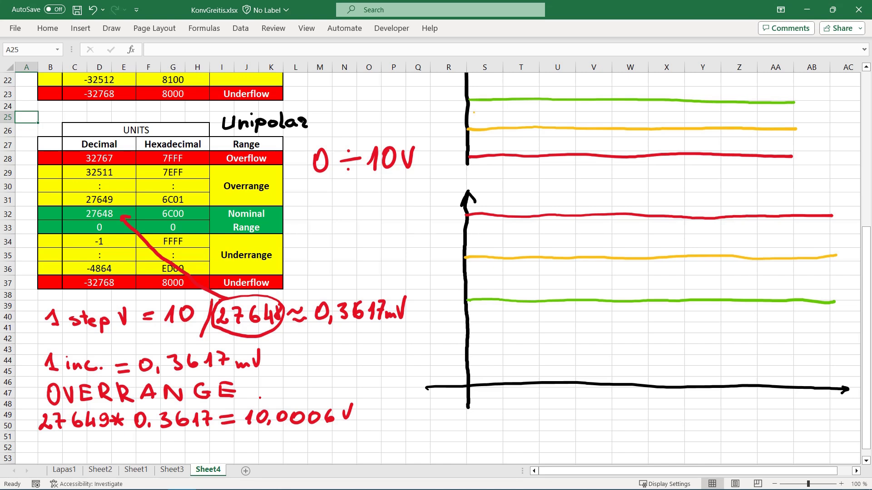
Write the second OVERRANGE line, 32511 * 0.3617.
mouse_move(40, 438)
mouse_down()
mouse_move(45, 454)
mouse_move(80, 451)
mouse_move(80, 441)
mouse_up()
mouse_move(87, 438)
mouse_down()
mouse_move(89, 450)
mouse_move(134, 445)
mouse_move(131, 452)
mouse_up()
mouse_move(130, 439)
mouse_down()
mouse_move(120, 452)
mouse_move(157, 452)
mouse_up()
mouse_move(172, 436)
mouse_down()
mouse_move(163, 453)
mouse_move(196, 451)
mouse_up()
mouse_move(201, 436)
mouse_down()
mouse_move(207, 453)
mouse_move(307, 442)
mouse_move(307, 450)
mouse_move(328, 438)
mouse_up()
Write the heading OVERFLOW with the calculation 32512 * 0.3617 = 11,76V.
click(866, 462)
mouse_move(51, 379)
mouse_down()
mouse_move(52, 398)
mouse_move(97, 387)
mouse_move(149, 394)
mouse_up()
mouse_move(164, 378)
mouse_down()
mouse_move(165, 393)
mouse_move(200, 382)
mouse_up()
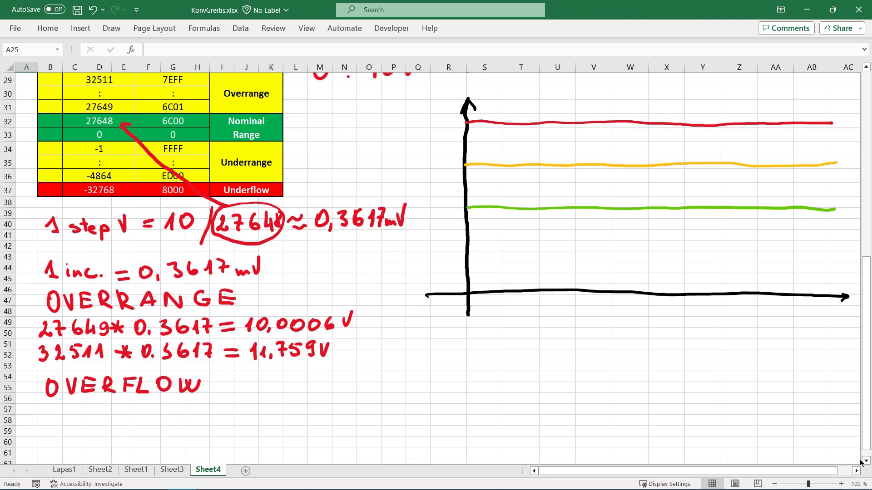
mouse_move(37, 409)
mouse_down()
mouse_move(43, 420)
mouse_move(175, 419)
mouse_up()
mouse_move(188, 407)
mouse_down()
mouse_move(186, 421)
mouse_move(230, 410)
mouse_up()
drag(214, 417, 234, 416)
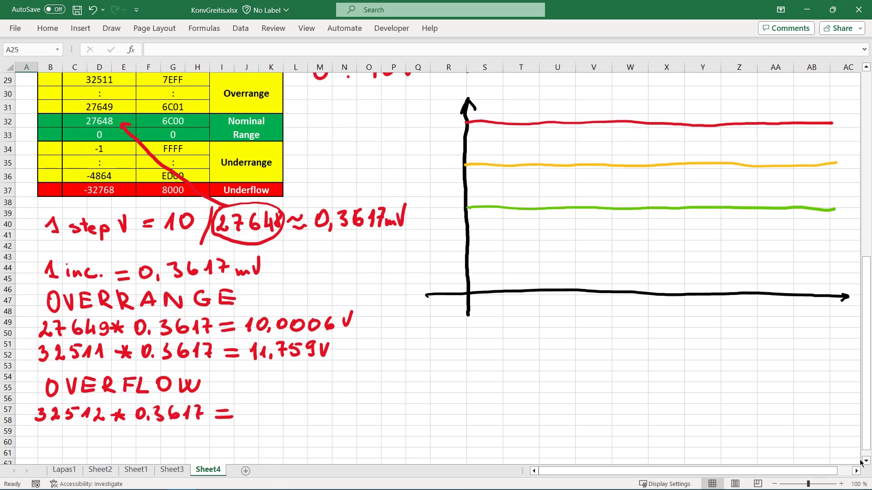
mouse_move(241, 403)
mouse_down()
mouse_move(247, 418)
mouse_move(290, 419)
mouse_move(318, 400)
mouse_up()
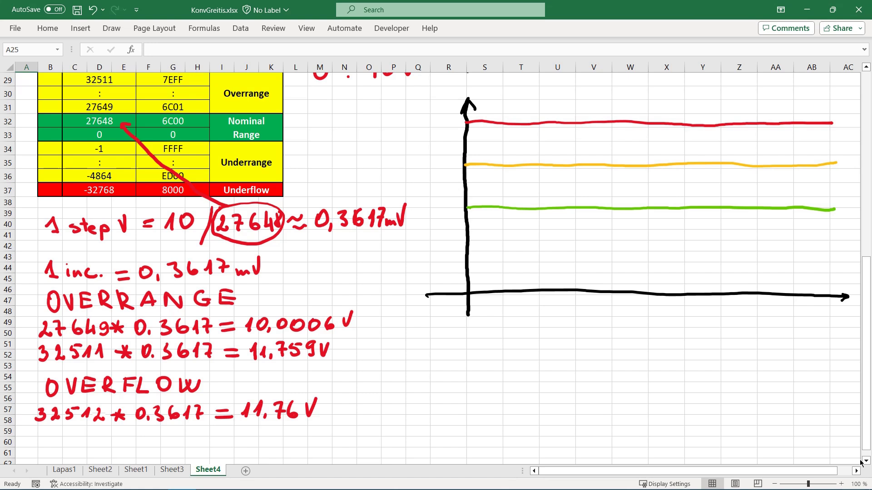
Write the final line 32767 * 0.3617 = 11,852V under OVERFLOW.
mouse_move(38, 432)
mouse_down()
mouse_move(43, 447)
mouse_move(146, 444)
mouse_up()
drag(151, 443, 180, 445)
mouse_move(188, 430)
mouse_down()
mouse_move(189, 444)
mouse_move(230, 436)
mouse_up()
drag(219, 443, 277, 441)
mouse_move(297, 429)
mouse_down()
mouse_move(289, 442)
mouse_move(302, 432)
mouse_up()
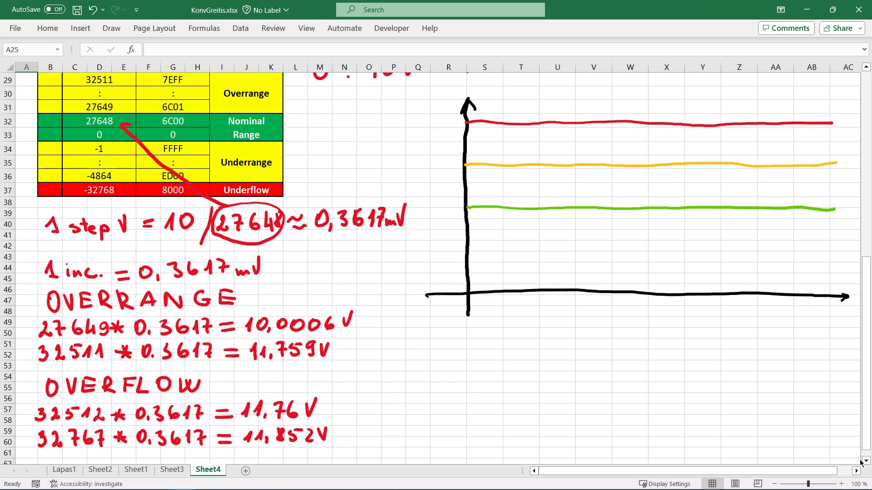
Label the chart's 0 origin and 10 line with a green pen.
click(111, 28)
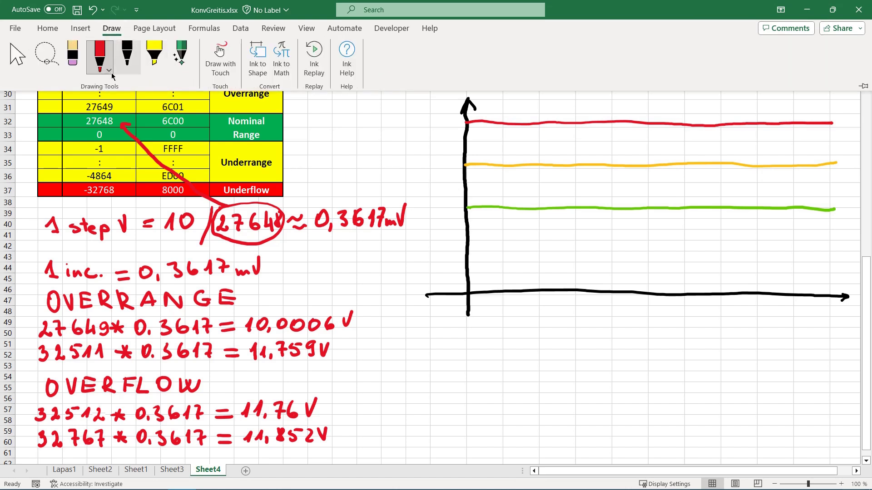
click(109, 70)
click(110, 71)
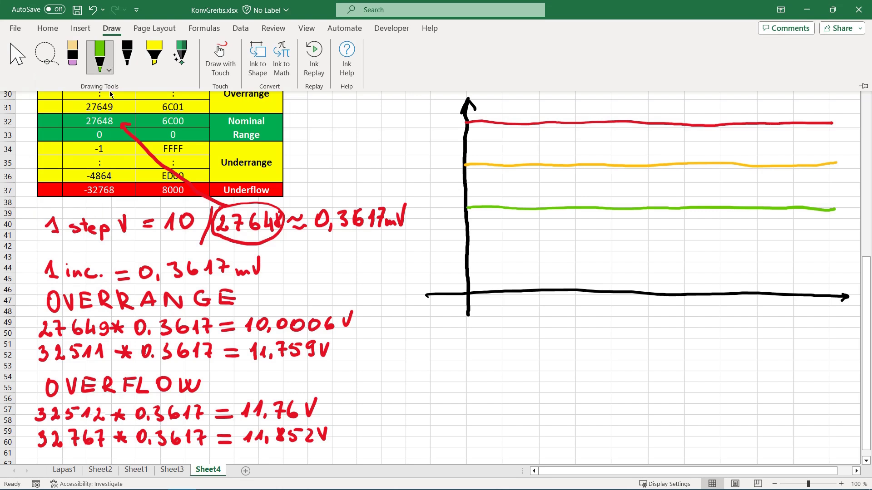
click(115, 30)
drag(435, 274, 438, 292)
mouse_move(430, 204)
mouse_down()
mouse_move(431, 214)
mouse_move(447, 213)
mouse_up()
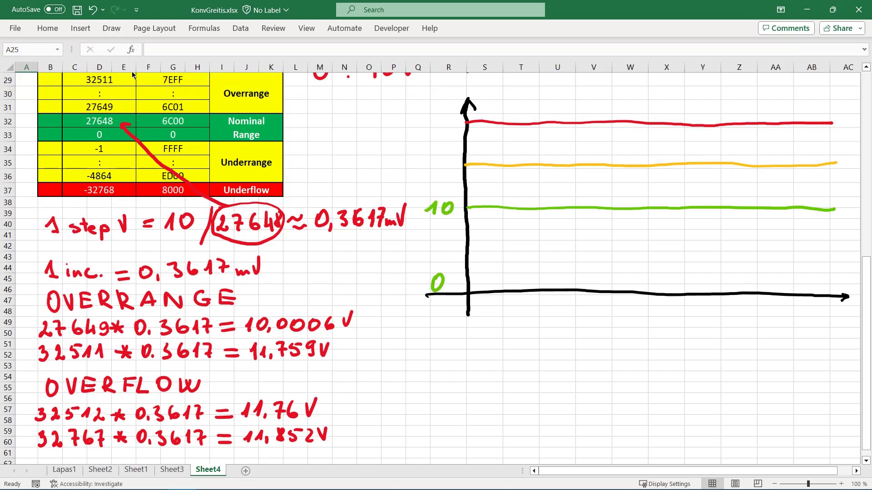
Write the yellow labels 10,0006 and 11,759 beside their chart lines.
click(111, 28)
click(99, 68)
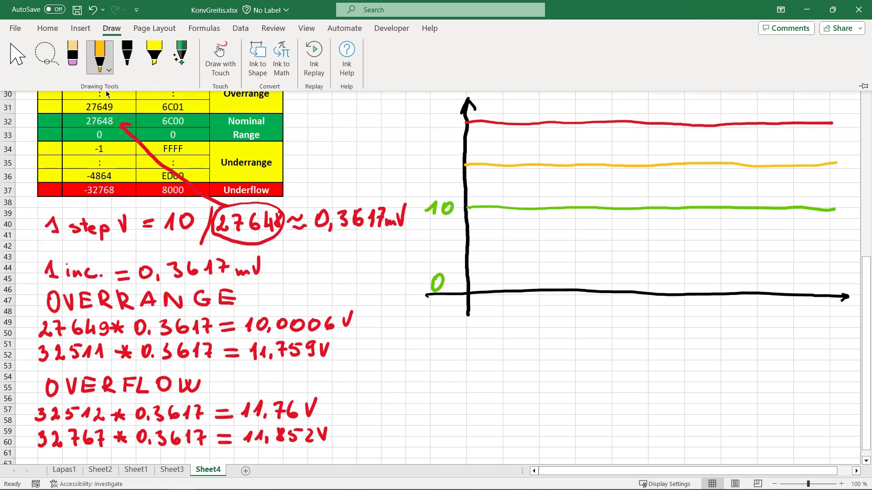
click(111, 27)
drag(391, 187, 398, 202)
mouse_move(402, 187)
mouse_down()
mouse_move(408, 200)
mouse_move(452, 198)
mouse_up()
mouse_move(403, 163)
mouse_down()
mouse_move(395, 174)
mouse_move(431, 168)
mouse_up()
drag(424, 163, 452, 174)
drag(449, 172, 445, 178)
Write the red labels 11,76 and 11,852 beside the top chart lines.
click(111, 28)
click(75, 68)
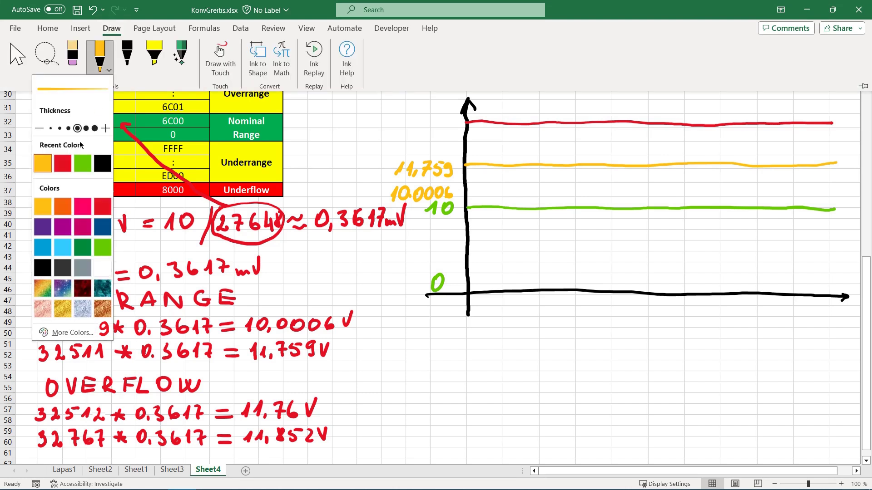
click(111, 28)
drag(408, 149, 406, 156)
drag(413, 144, 427, 158)
drag(432, 144, 452, 159)
drag(410, 116, 421, 124)
drag(419, 114, 429, 128)
drag(436, 115, 447, 126)
drag(450, 115, 456, 128)
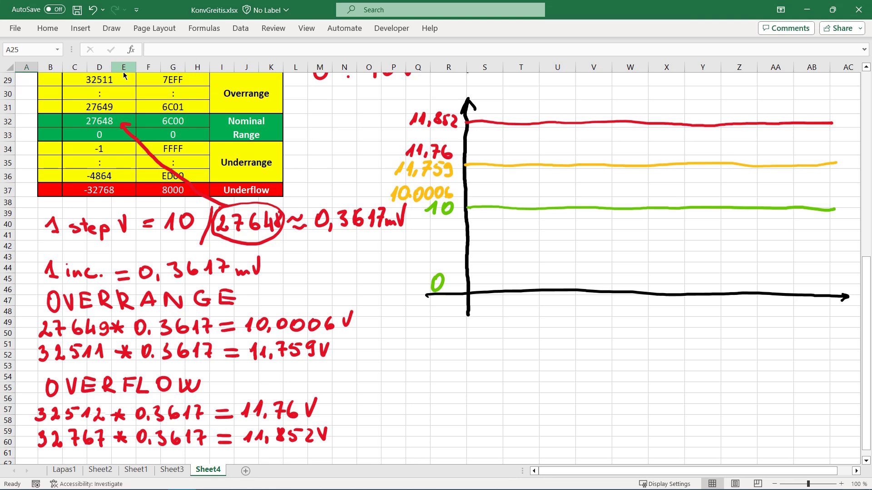
scroll(124, 76, up, 4)
drag(468, 343, 492, 282)
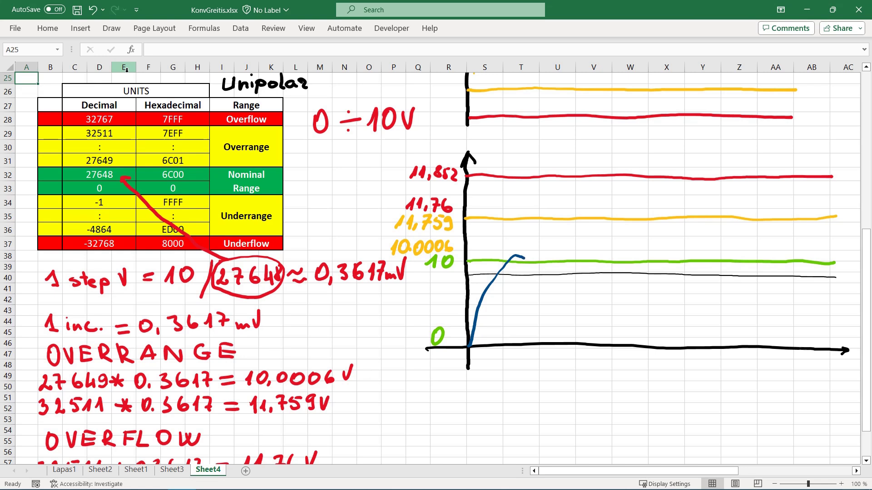
Draw the blue curve settling near 10, with an arrow and the label NO ERROR.
mouse_move(533, 270)
mouse_down()
mouse_move(545, 280)
mouse_move(617, 273)
mouse_up()
mouse_move(526, 226)
mouse_down()
mouse_move(519, 253)
mouse_move(526, 247)
mouse_up()
mouse_move(510, 189)
mouse_down()
mouse_move(522, 211)
mouse_move(546, 208)
mouse_move(560, 189)
mouse_up()
mouse_move(551, 196)
mouse_down()
mouse_move(569, 207)
mouse_move(617, 195)
mouse_move(617, 209)
mouse_up()
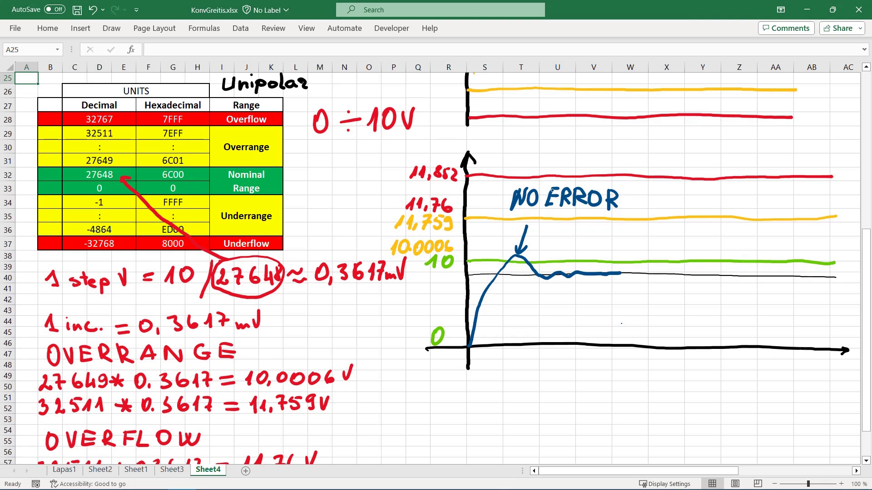
Draw a second curve rising past 11,852, with an arrow and the label OVERFLOW.
mouse_move(641, 345)
mouse_down()
mouse_move(650, 270)
mouse_move(689, 209)
mouse_move(702, 195)
mouse_move(741, 192)
mouse_up()
mouse_move(727, 162)
mouse_down()
mouse_move(714, 186)
mouse_move(720, 190)
mouse_up()
mouse_move(701, 135)
mouse_down()
mouse_move(695, 148)
mouse_move(736, 142)
mouse_move(784, 151)
mouse_up()
mouse_move(776, 134)
mouse_down()
mouse_move(800, 150)
mouse_move(826, 152)
mouse_move(834, 136)
mouse_up()
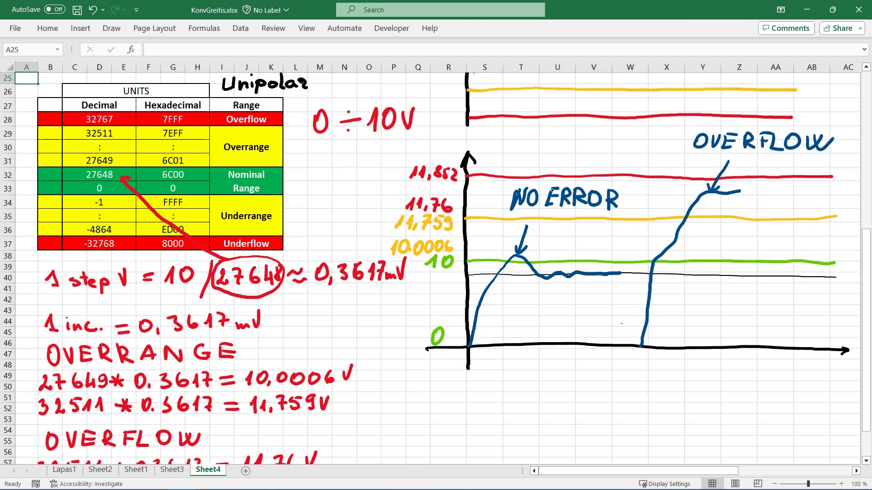